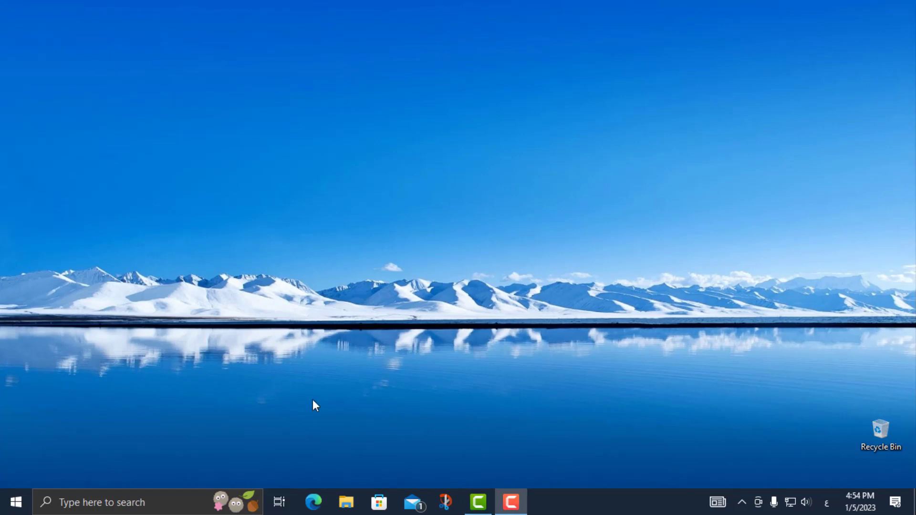
Step: Open This PC in File Explorer to view the computer's drives
click(347, 507)
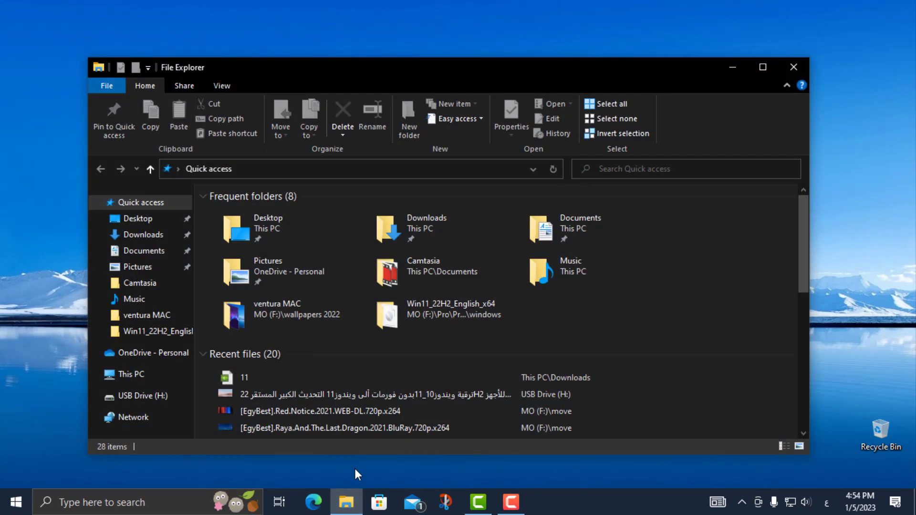
click(141, 377)
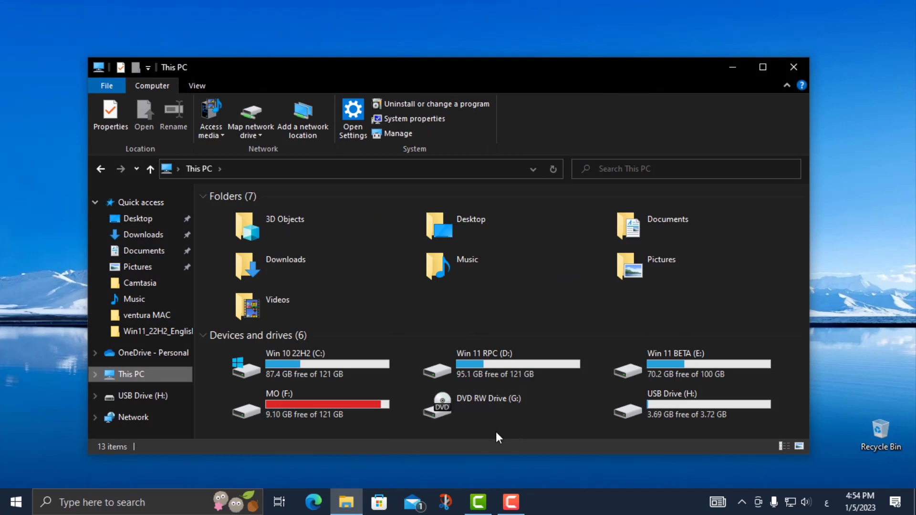
right_click(481, 429)
click(544, 425)
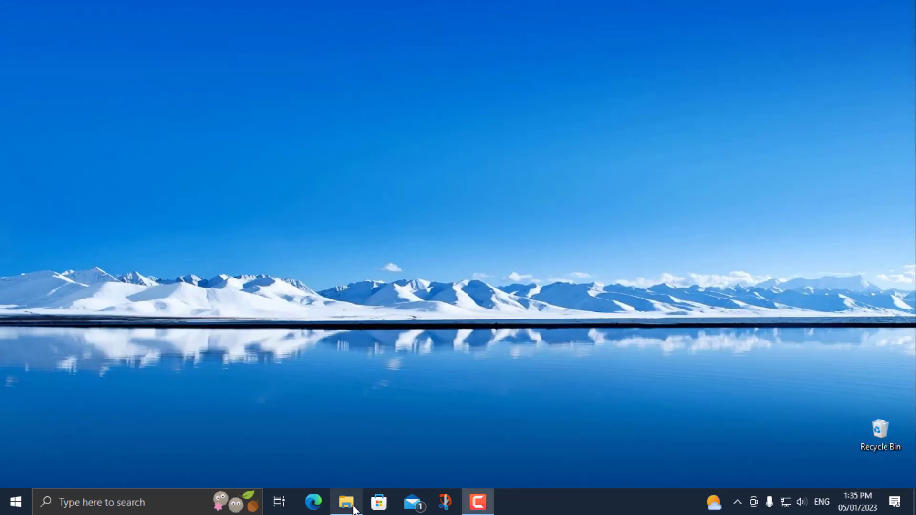
Step: Check the free space on the C: drive in This PC, and go back to the Win11_22H2_English_x64 folder
click(352, 507)
click(121, 353)
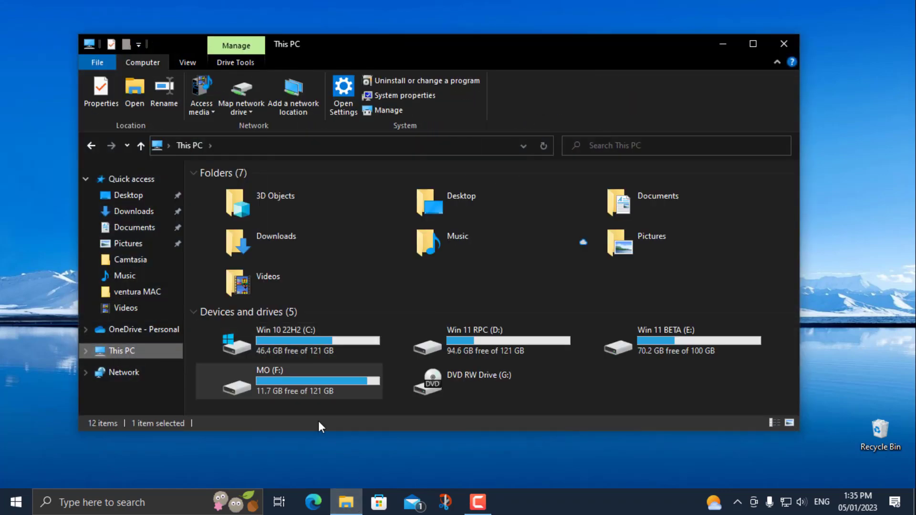
mouse_move(284, 345)
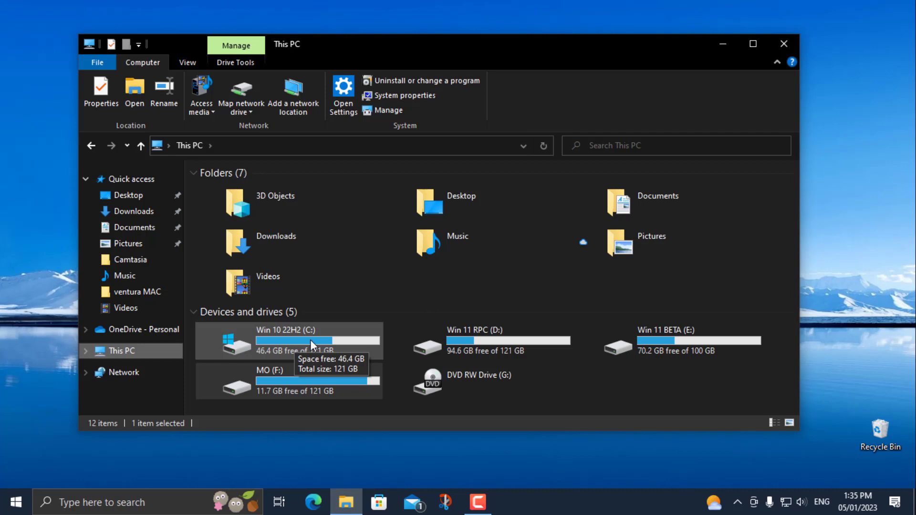
click(91, 145)
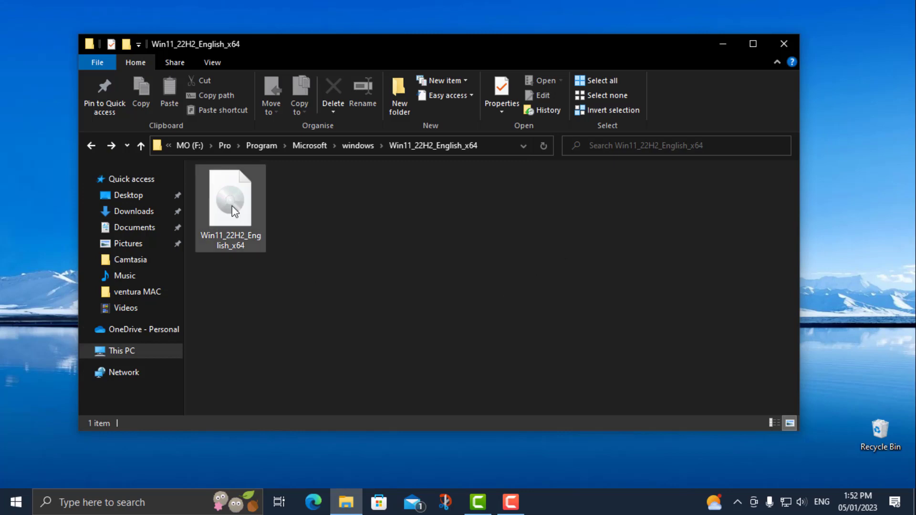
Step: Run the Windows 11 system requirements check in PC Health Check
click(16, 502)
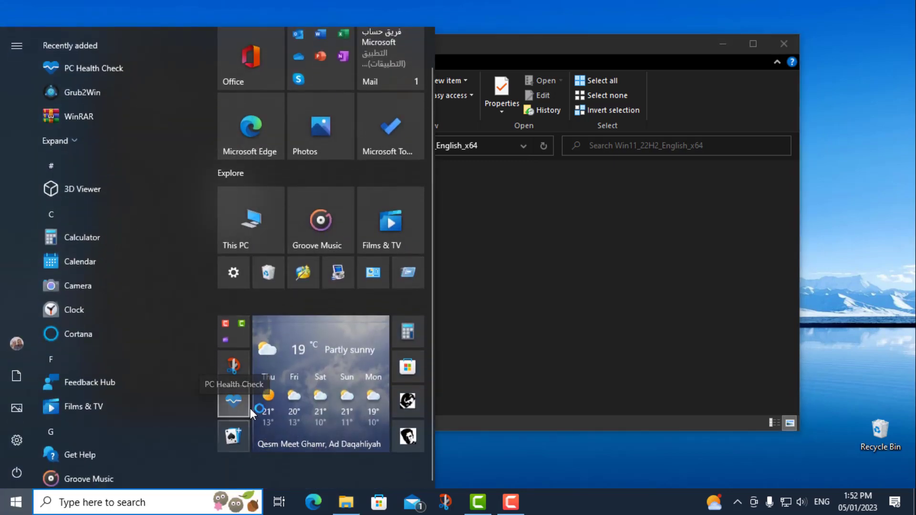
click(234, 403)
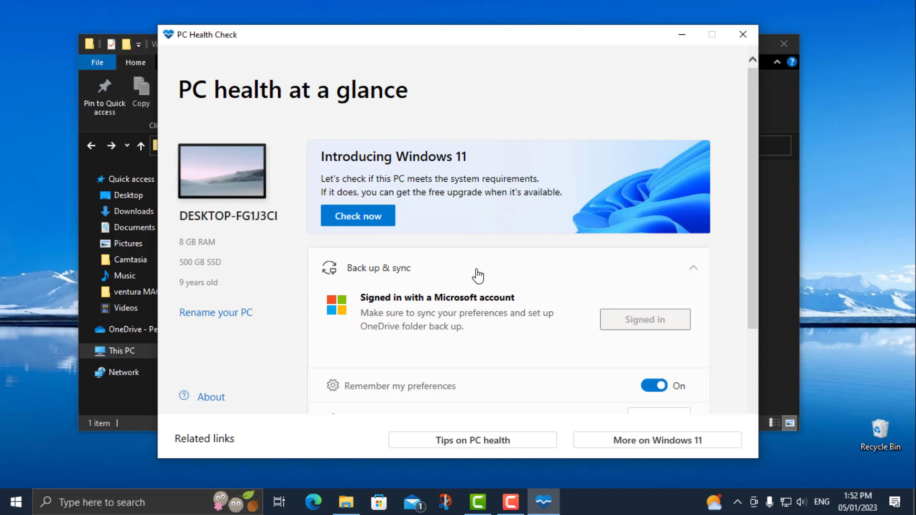
click(360, 215)
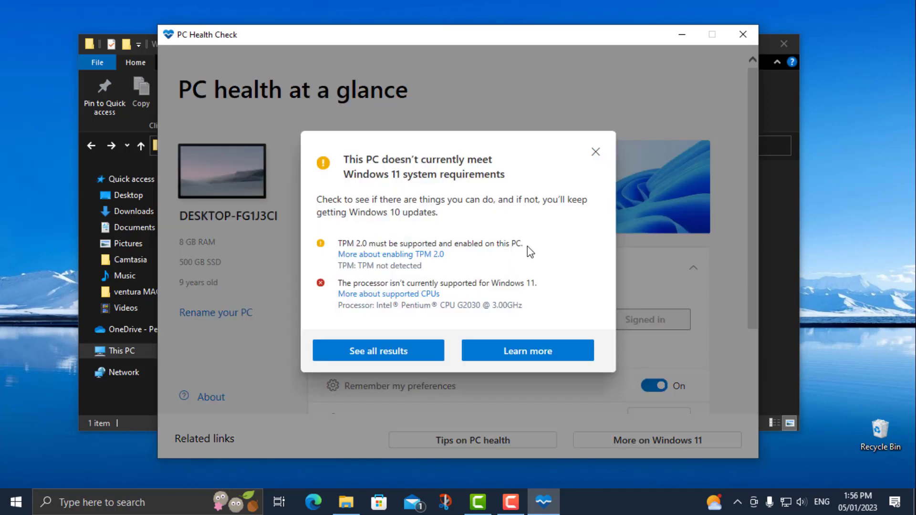
Step: Review the TPM 2.0 and processor requirement results, close them, and minimize PC Health Check
drag(523, 243, 382, 273)
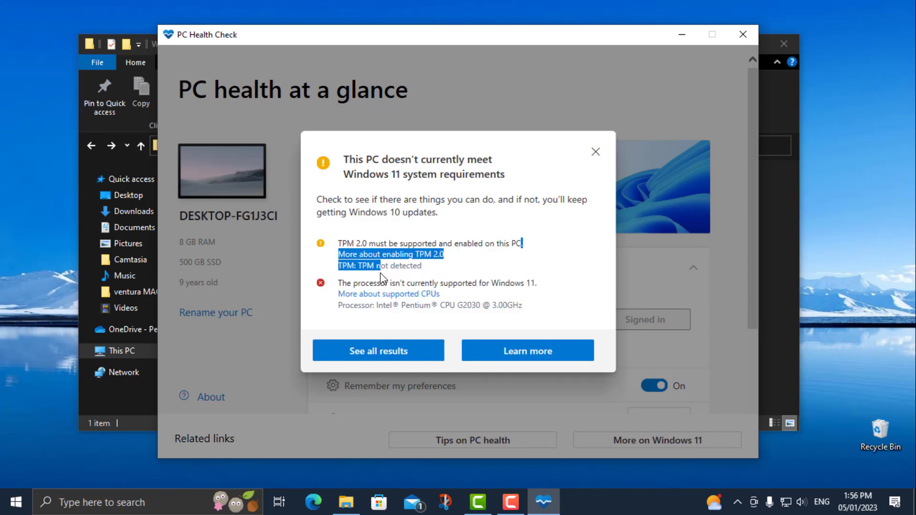
click(456, 264)
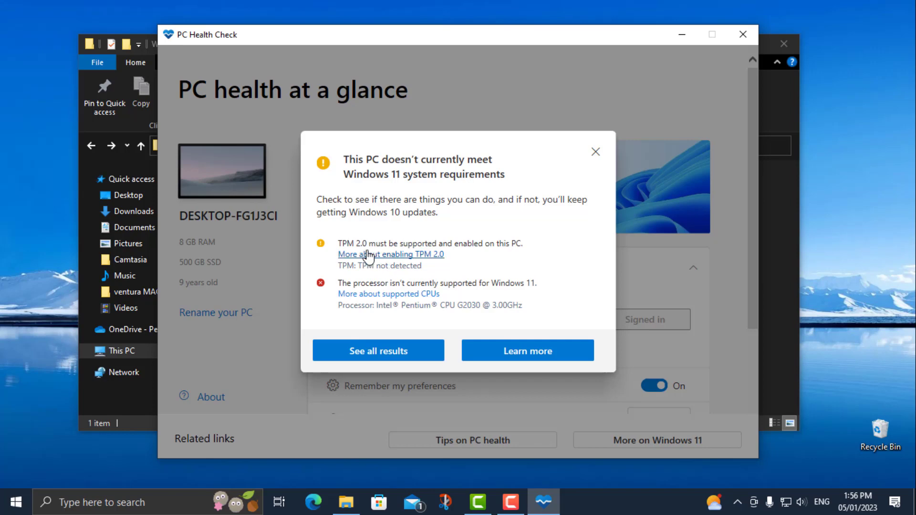
drag(343, 244, 509, 255)
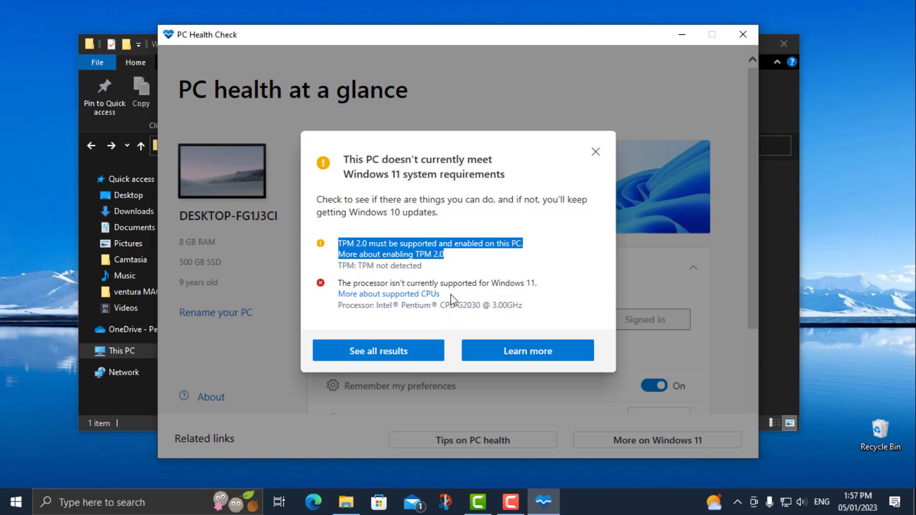
click(595, 151)
click(682, 35)
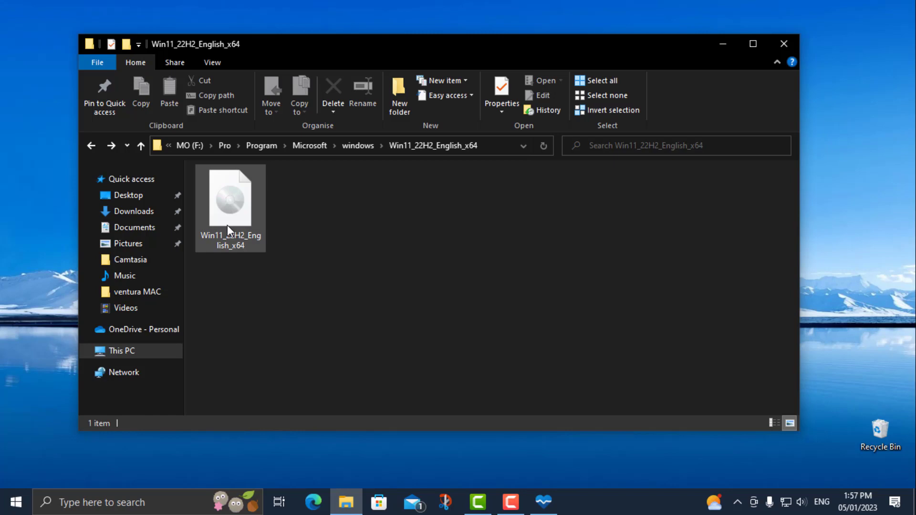
Step: Mount the Win11_22H2_English_x64 disc image
mouse_move(227, 224)
mouse_move(259, 226)
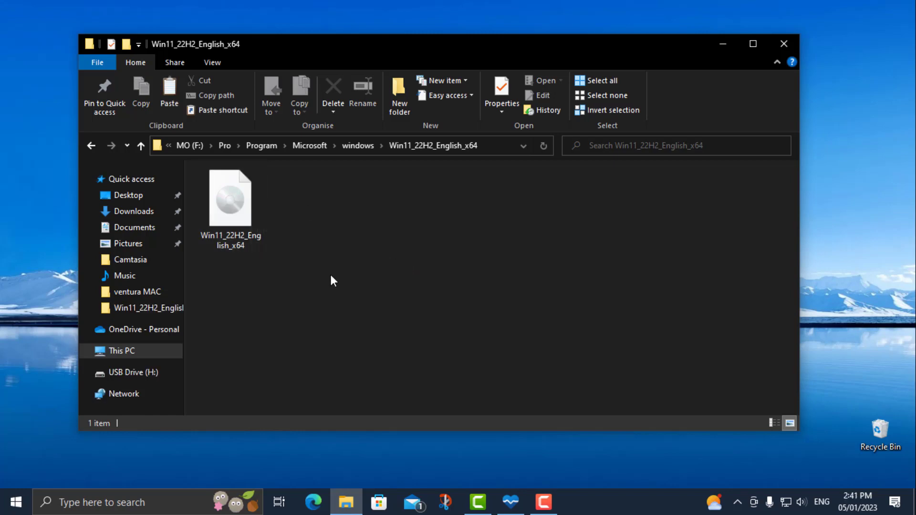
right_click(244, 221)
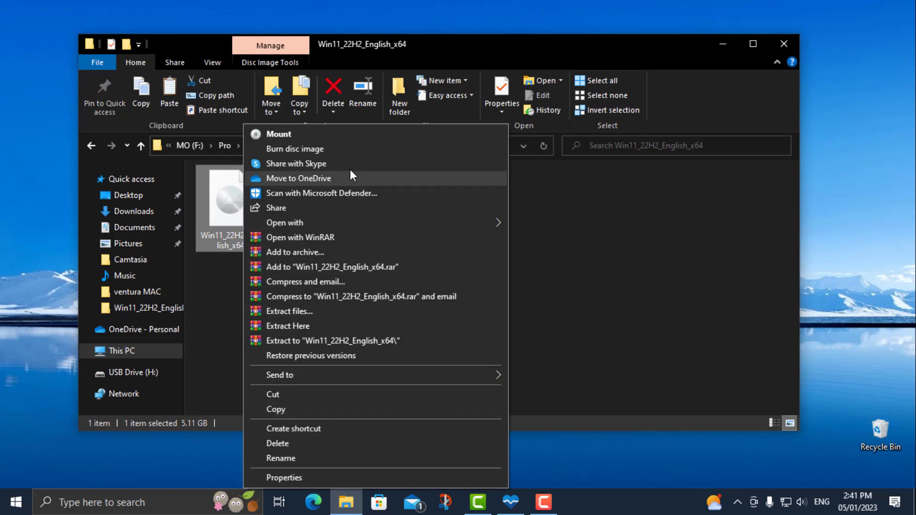
click(279, 133)
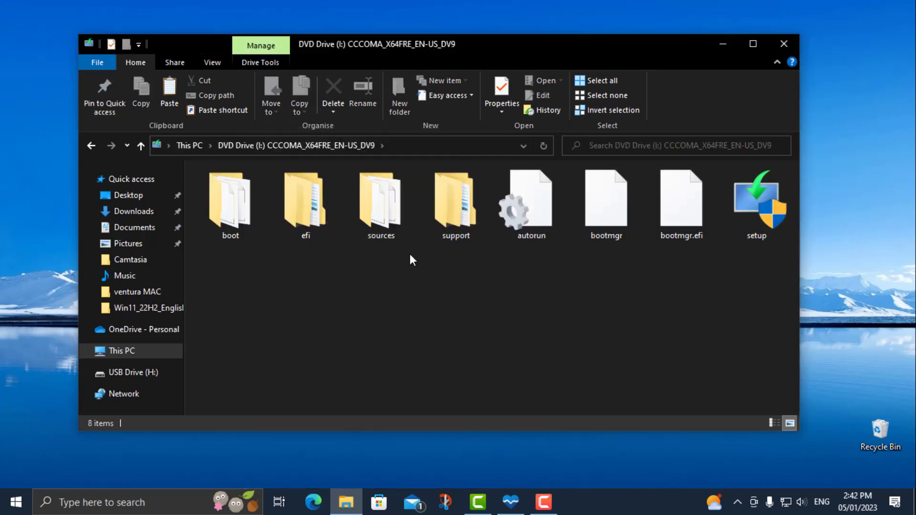
mouse_move(482, 46)
mouse_down()
mouse_move(481, 122)
mouse_move(422, 334)
mouse_move(514, 71)
mouse_move(472, 51)
mouse_up()
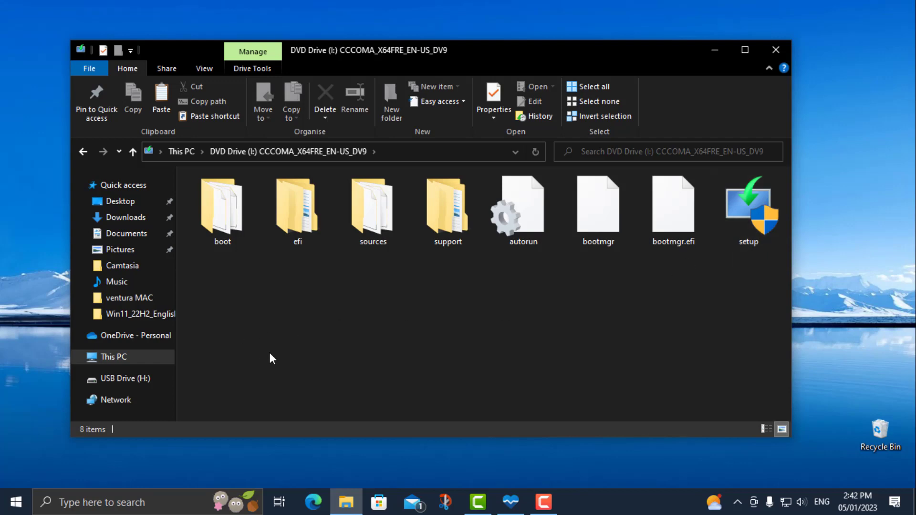
Step: Extract the Windows 11- 22H2 Bypass archive in Downloads into a folder of the same name
click(109, 219)
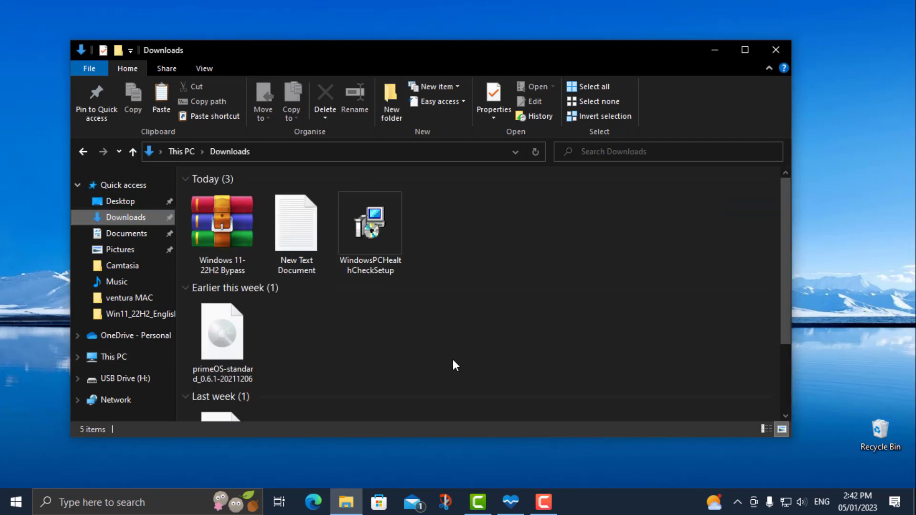
click(203, 237)
right_click(203, 237)
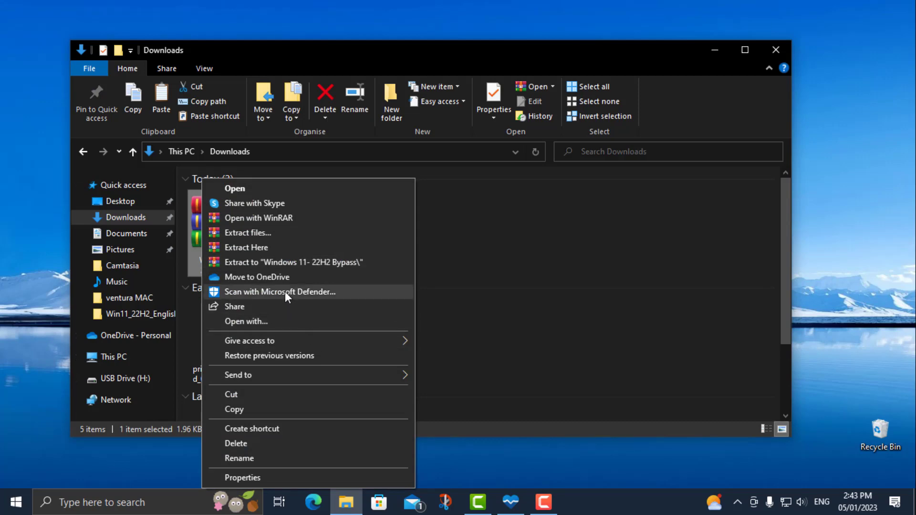
click(257, 263)
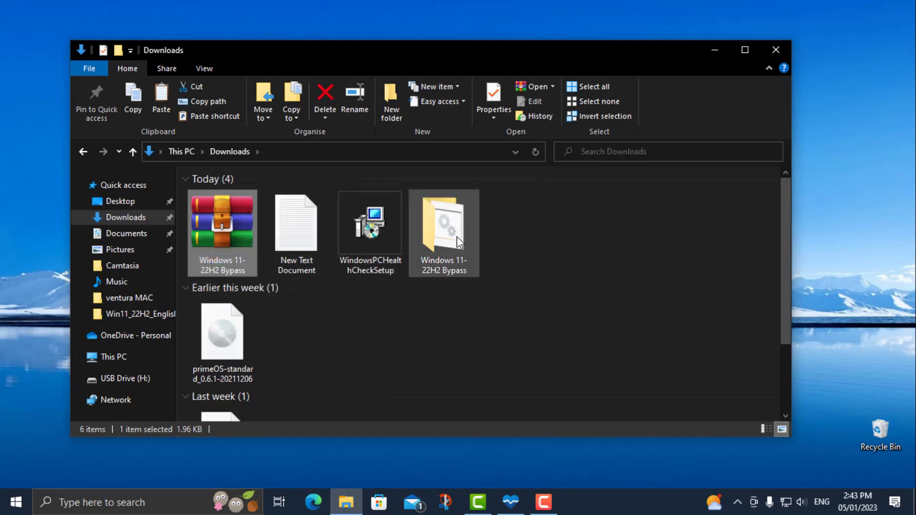
Step: Examine the code of the extracted Windows 11- 22H2 Bypass script in Notepad, and close it
double_click(457, 237)
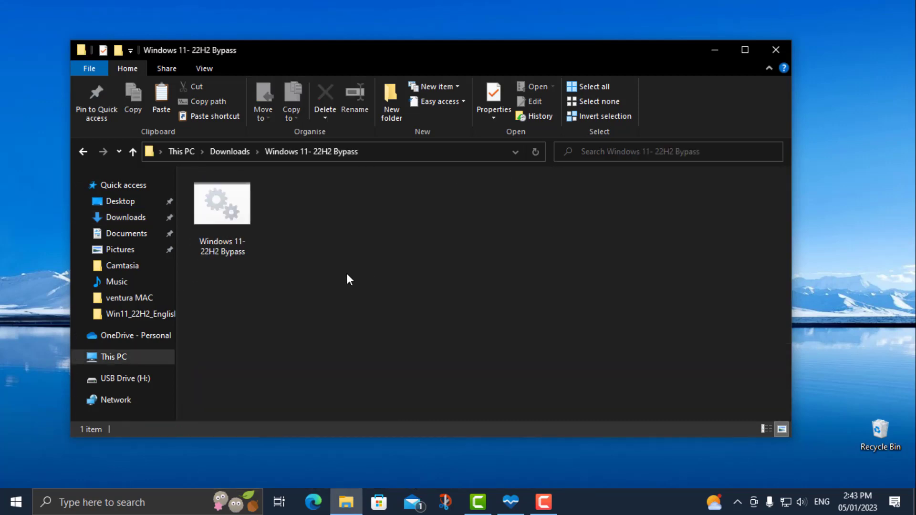
right_click(225, 223)
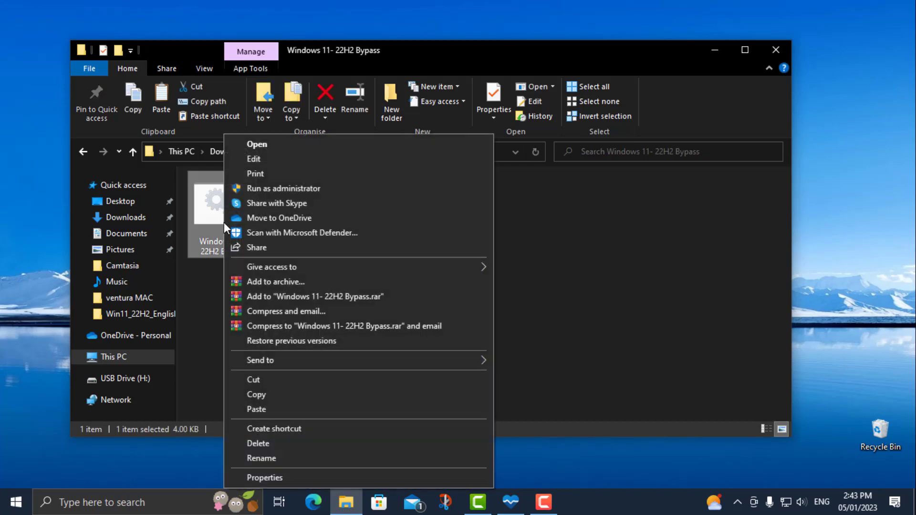
click(278, 163)
scroll(205, 202, down, 15)
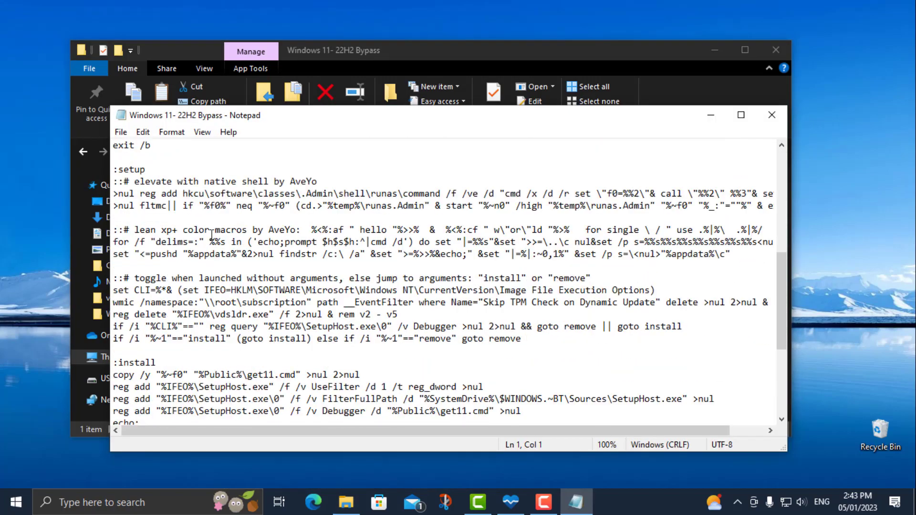
scroll(211, 235, down, 2)
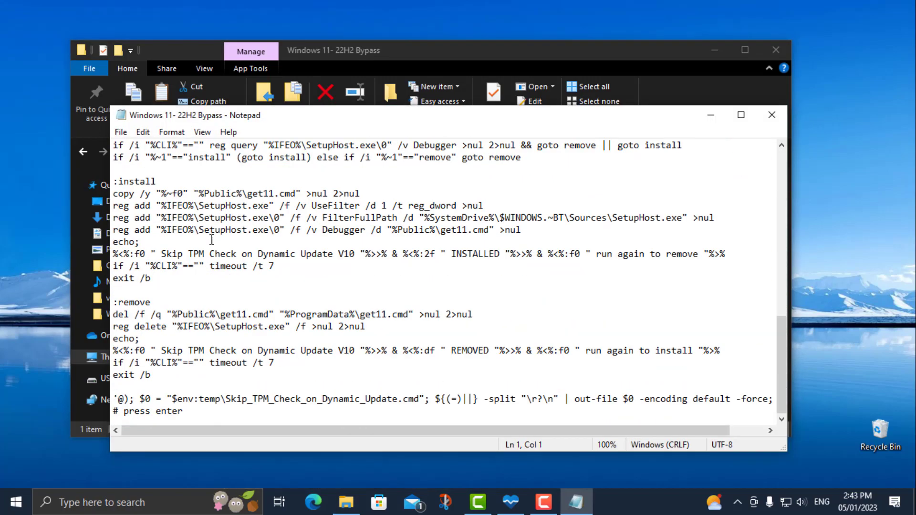
scroll(345, 215, up, 17)
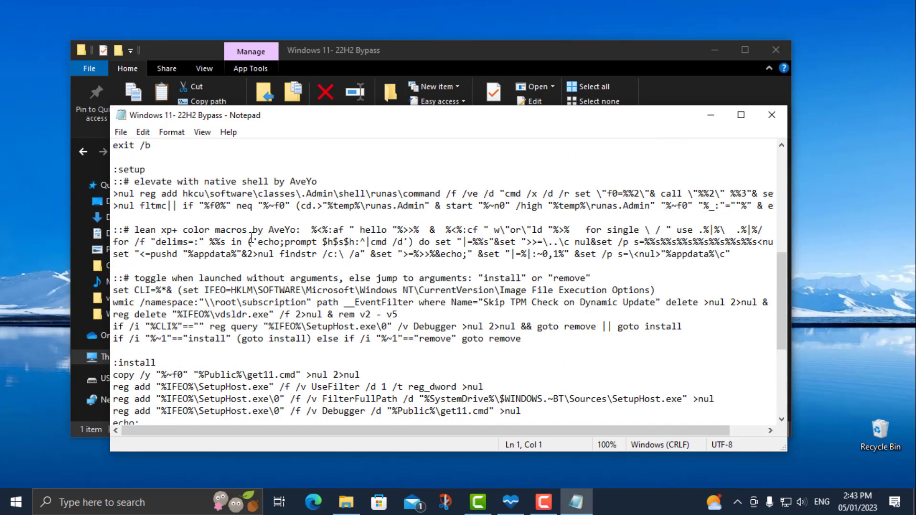
click(782, 116)
Step: Run the Windows 11- 22H2 Bypass script as administrator
right_click(226, 223)
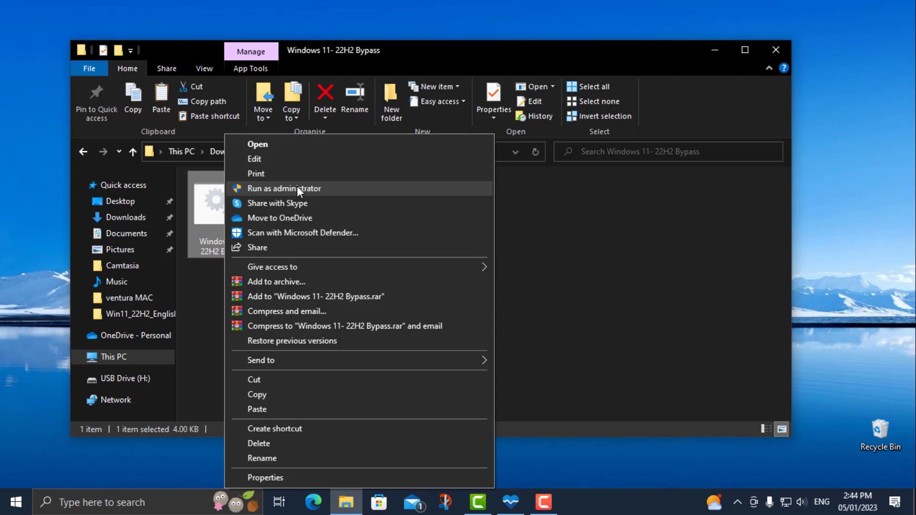
click(302, 189)
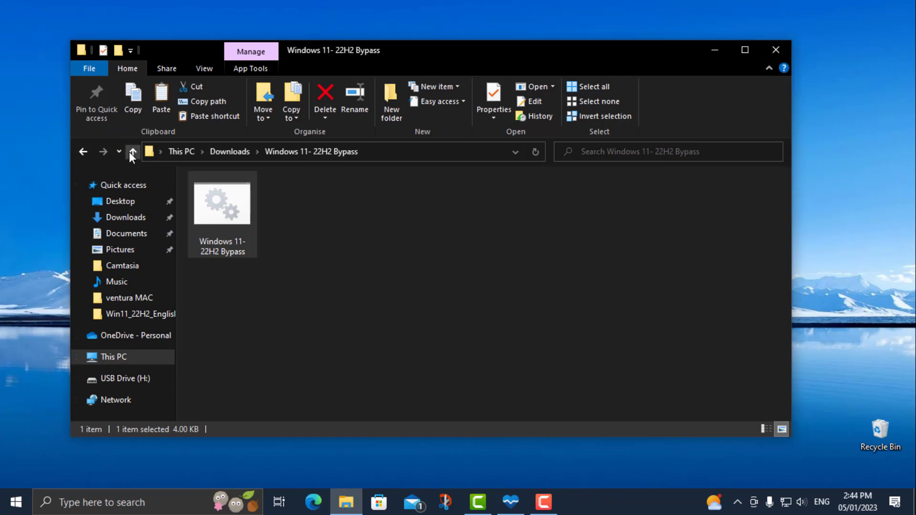
Step: Launch setup from the mounted Windows 11 DVD drive, and minimize File Explorer
click(86, 151)
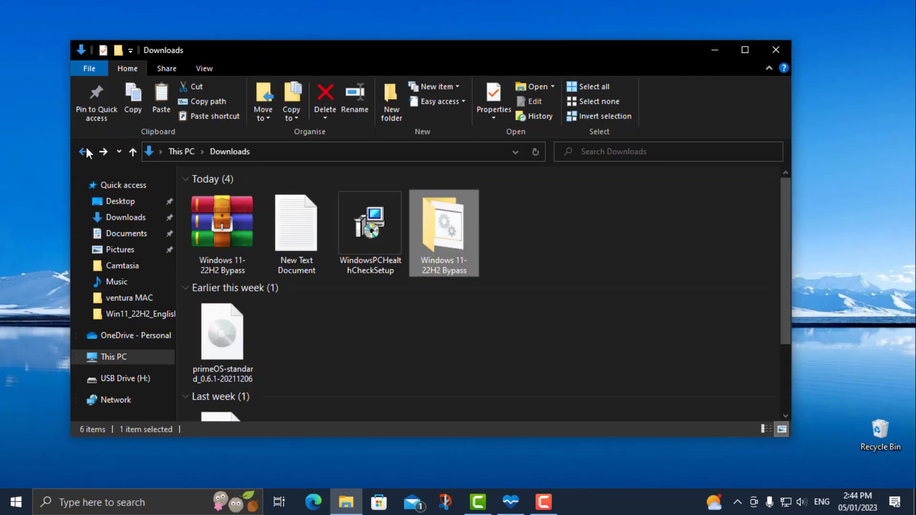
click(86, 150)
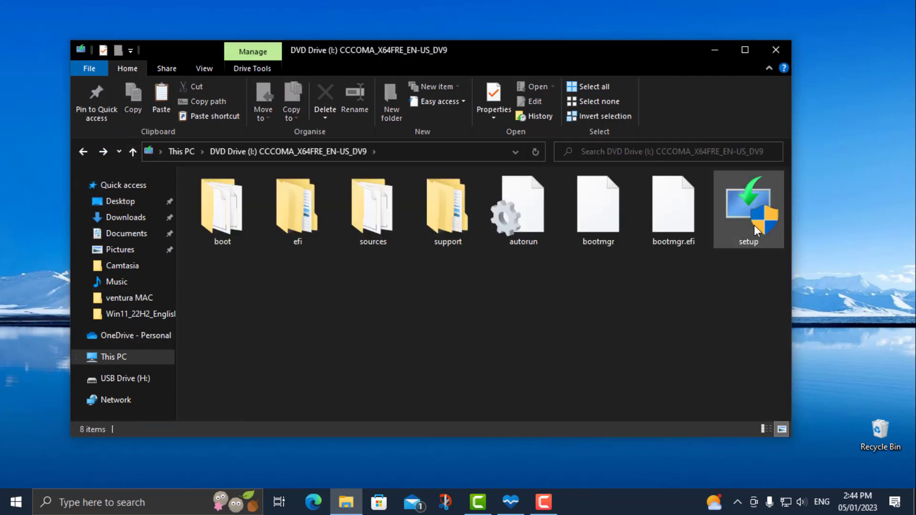
double_click(754, 225)
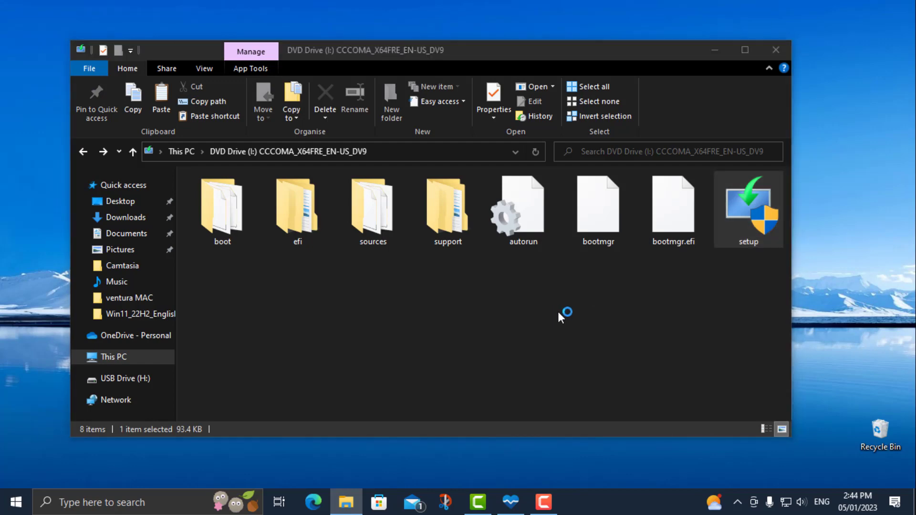
click(708, 48)
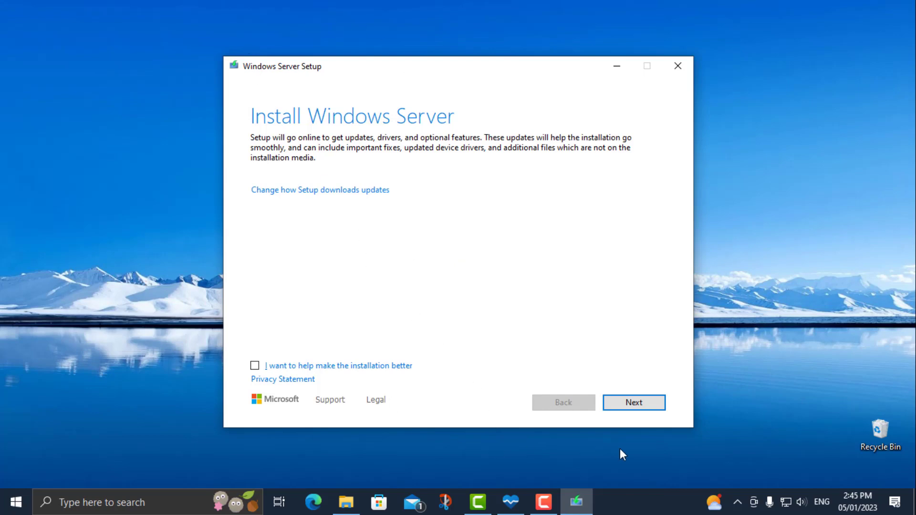
Step: Proceed with Setup's default update download option and accept the license terms
click(633, 406)
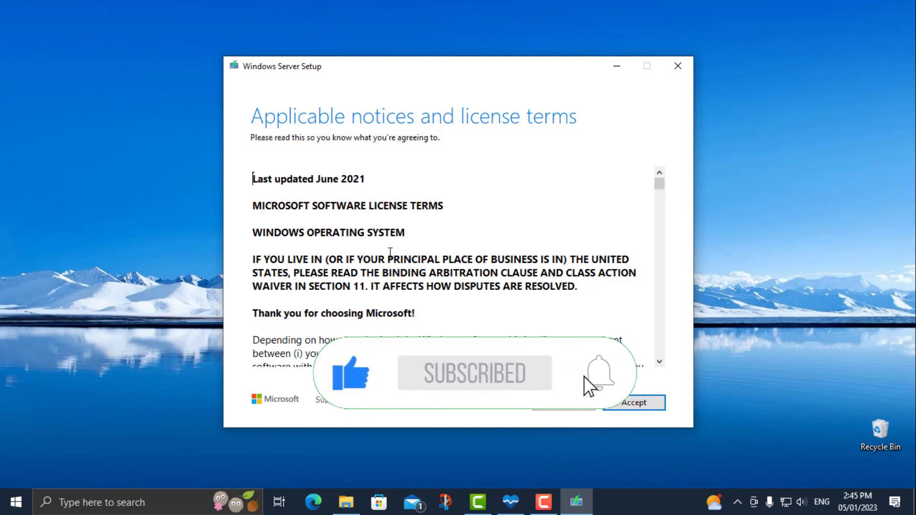
scroll(391, 252, down, 5)
scroll(390, 252, up, 5)
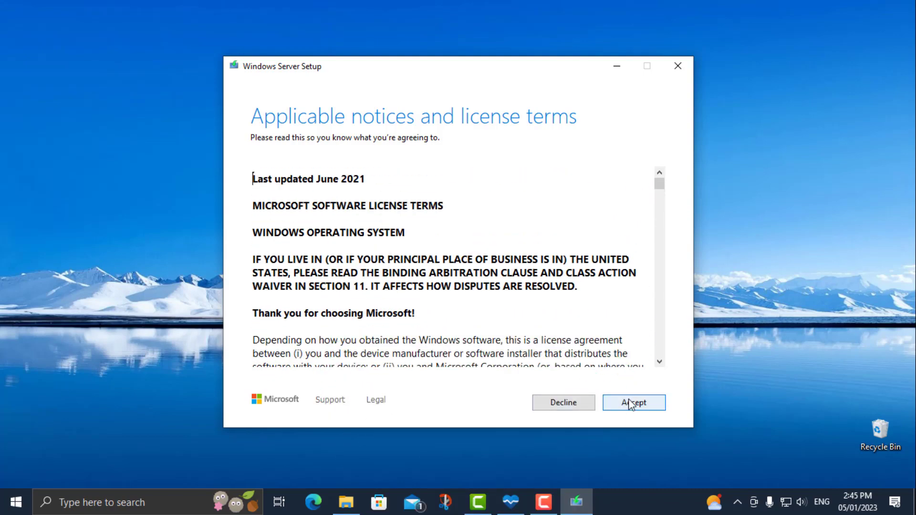
click(631, 402)
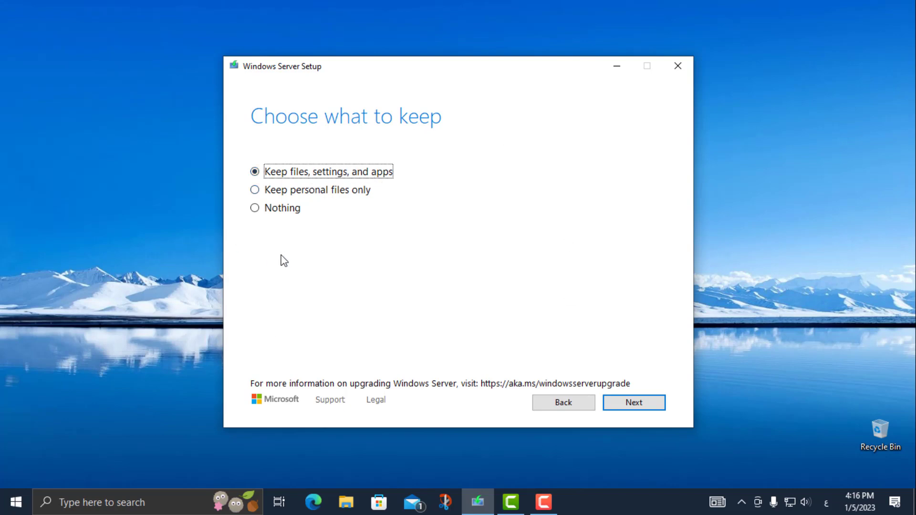
Step: Keep files, settings, and apps, and start the Windows 11 Pro installation
click(634, 408)
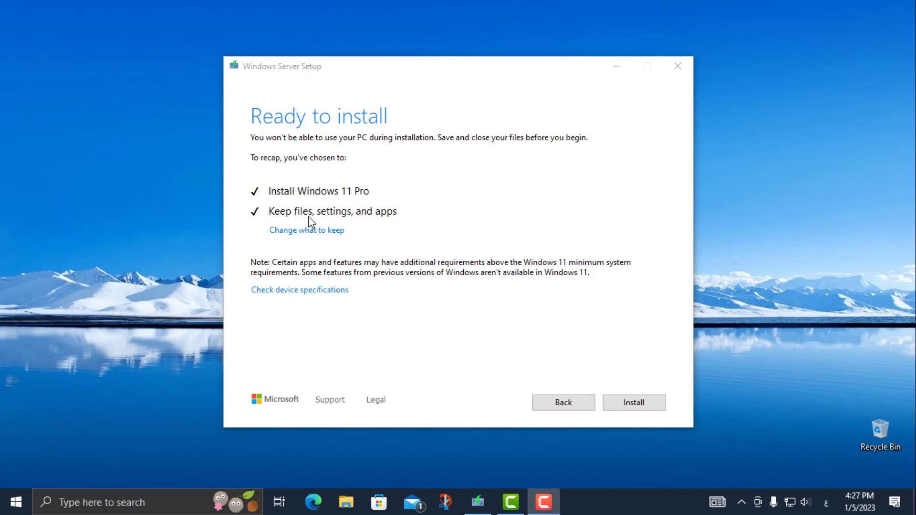
click(635, 403)
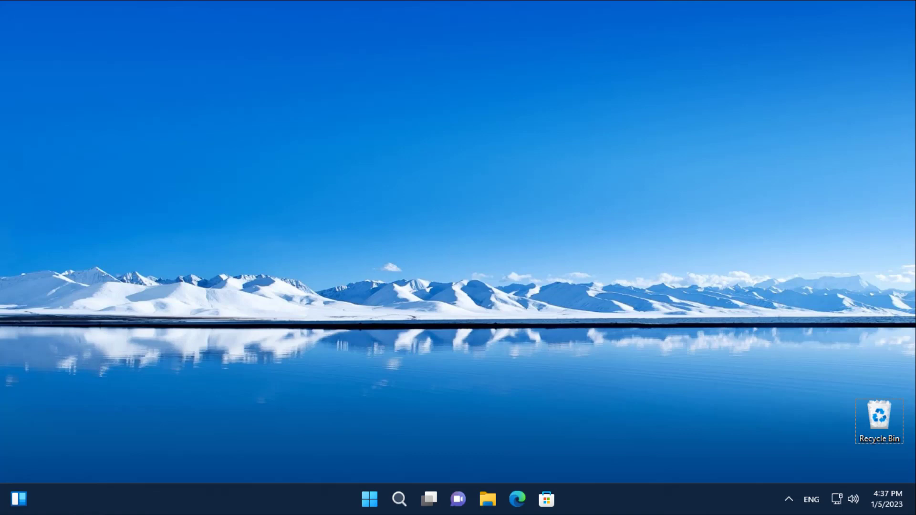
Step: View the Start menu of the upgraded Windows 11 system, and close it
key(super)
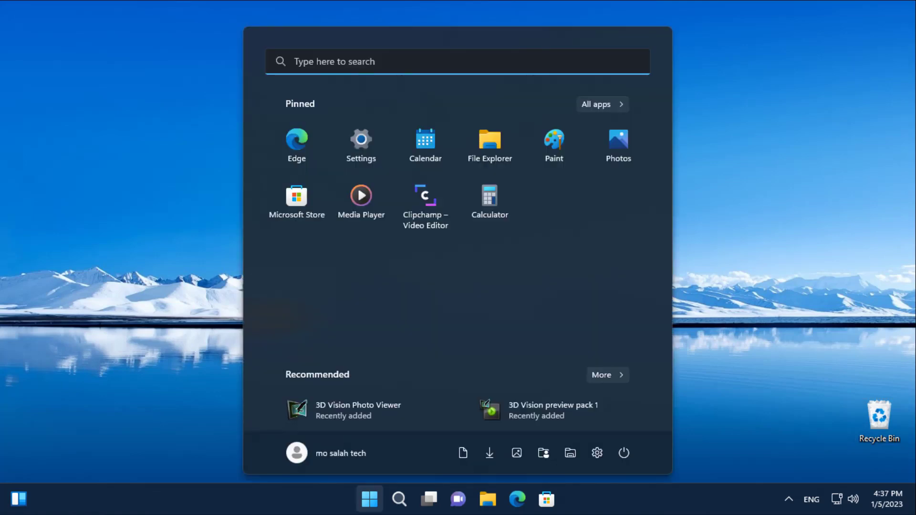
key(super)
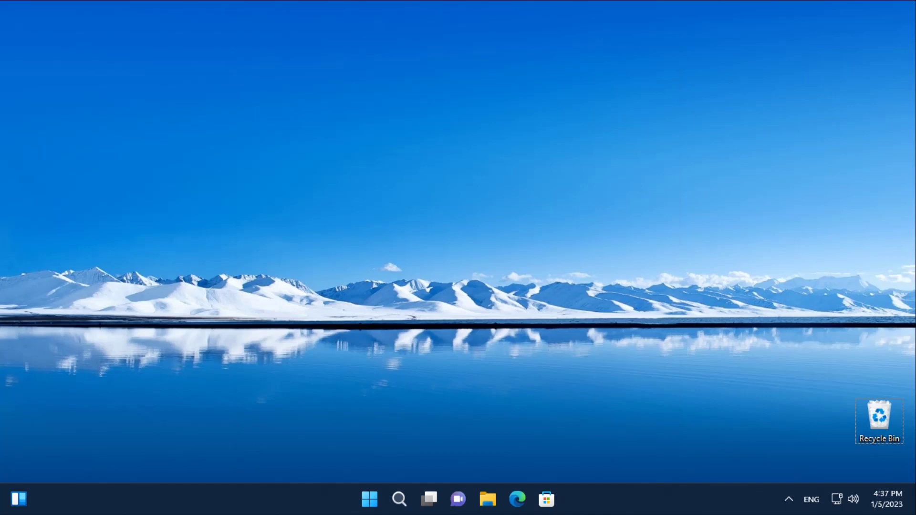